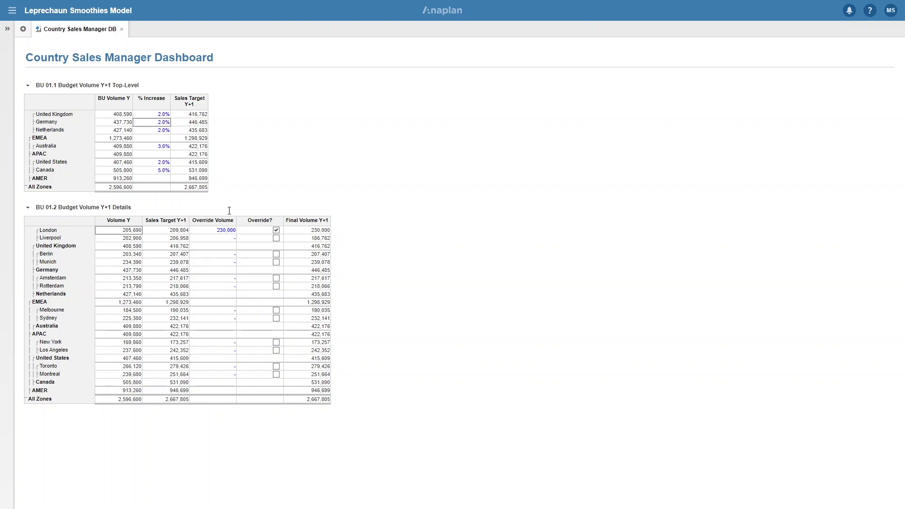
- Turn London's volume override off and back on in the Budget Volume Y+1 Details grid
click(276, 231)
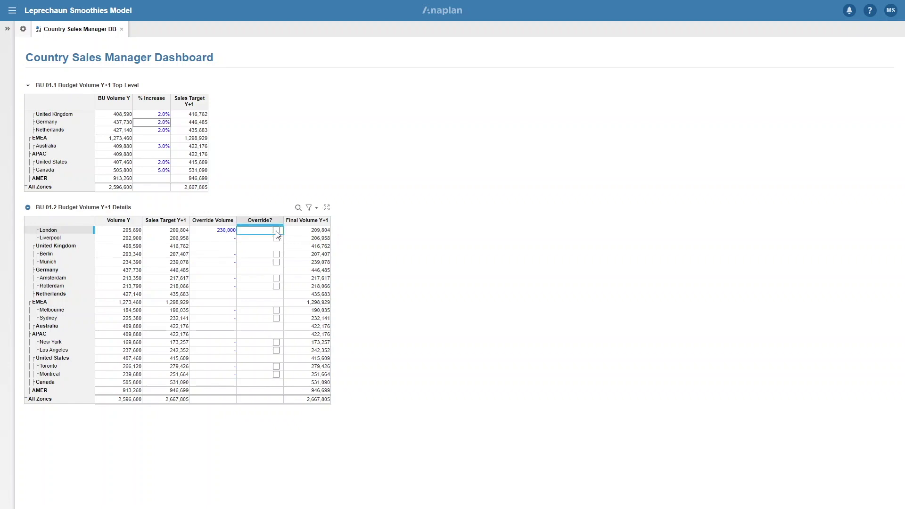
click(276, 231)
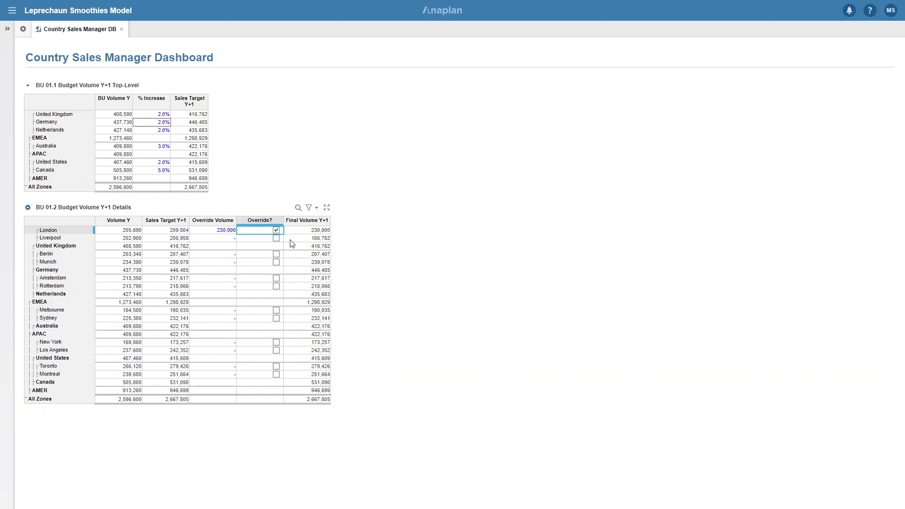
click(393, 258)
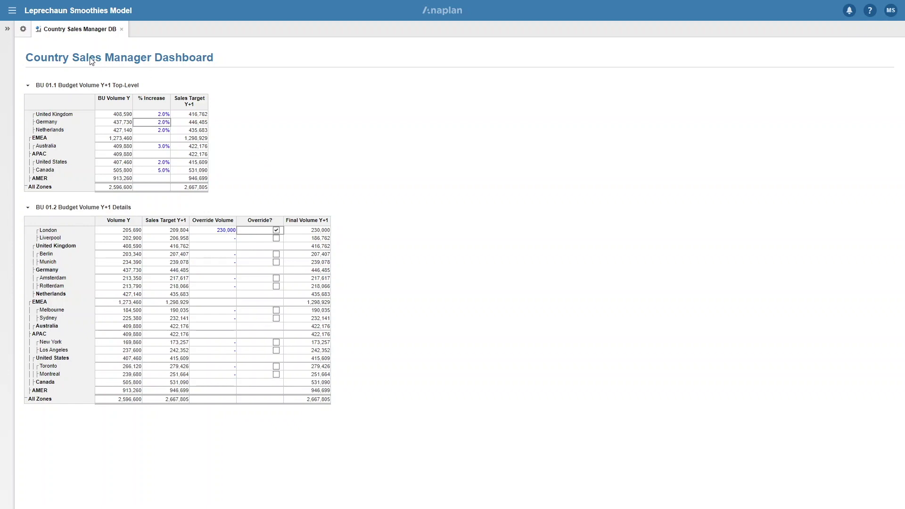
- Enable Selective Access for the G2 Country list in the model's General Lists settings and confirm the change
click(22, 31)
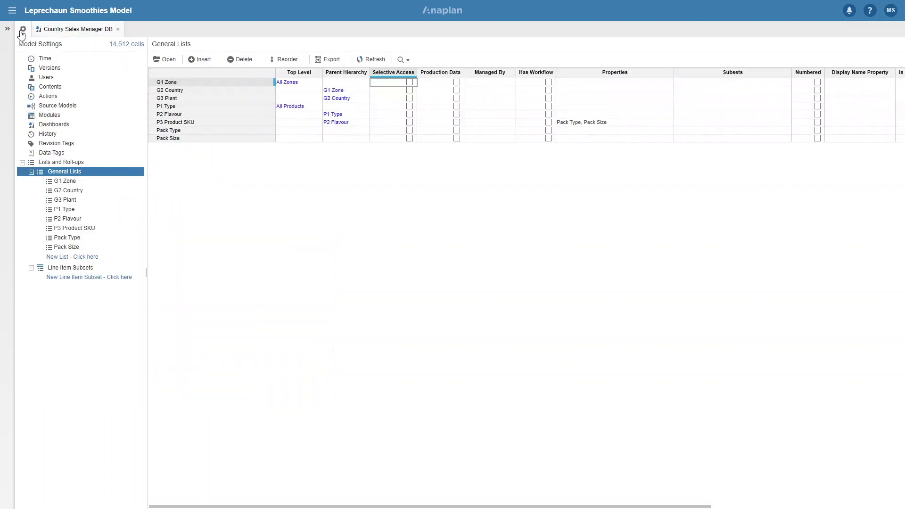
click(409, 90)
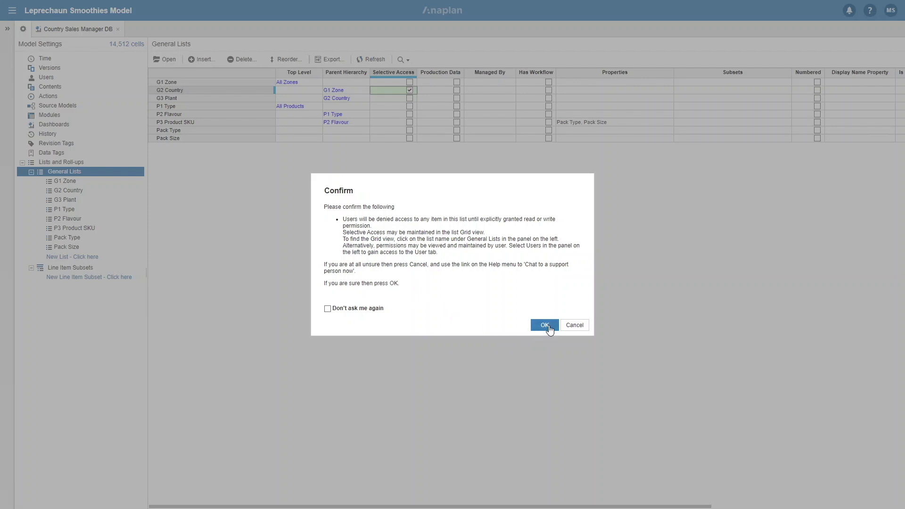
click(545, 326)
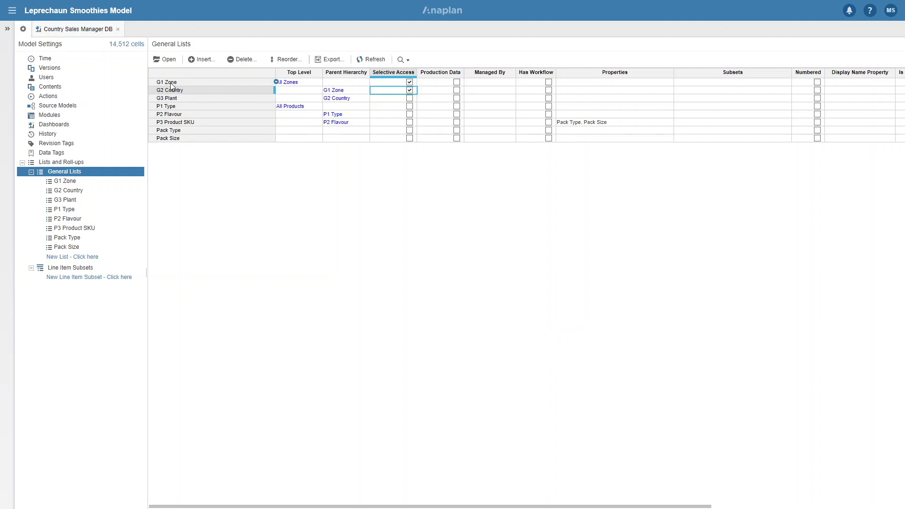
- Review the G2 Country list's configuration and grid view, and check the effect on the Country Sales Manager dashboard
click(82, 191)
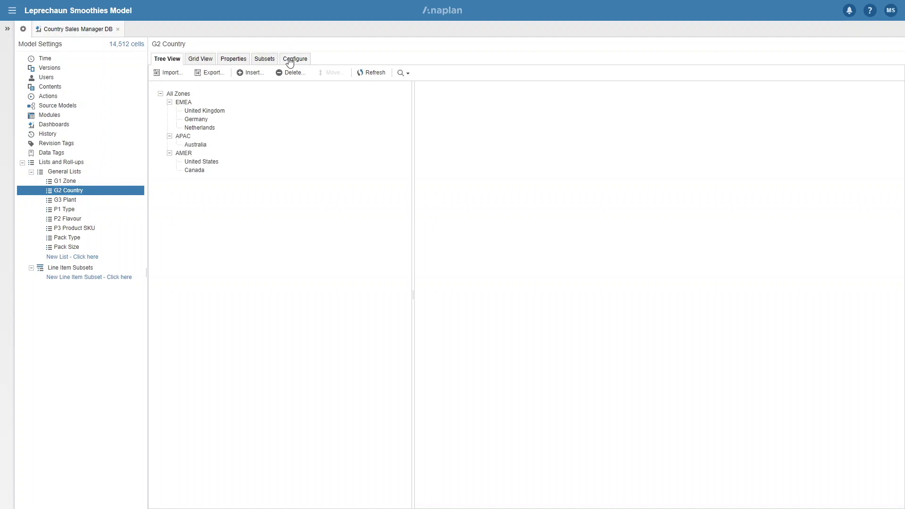
click(290, 60)
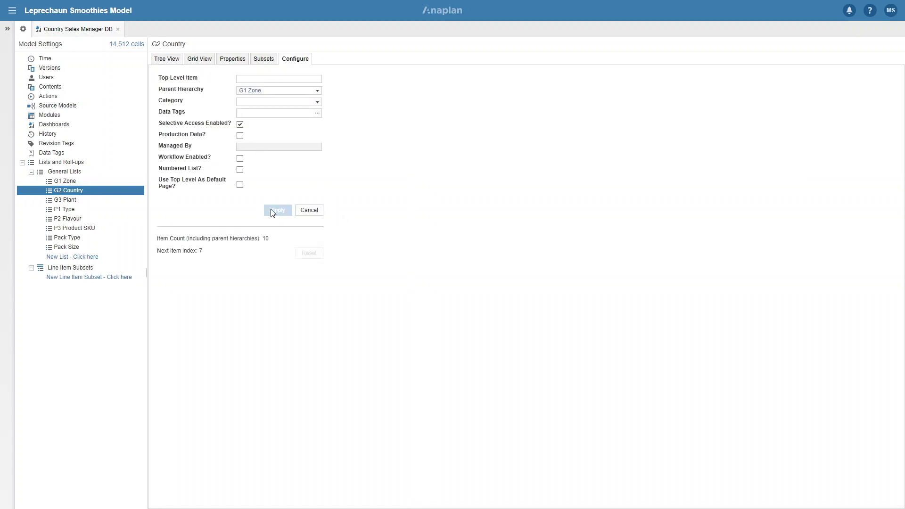
click(194, 63)
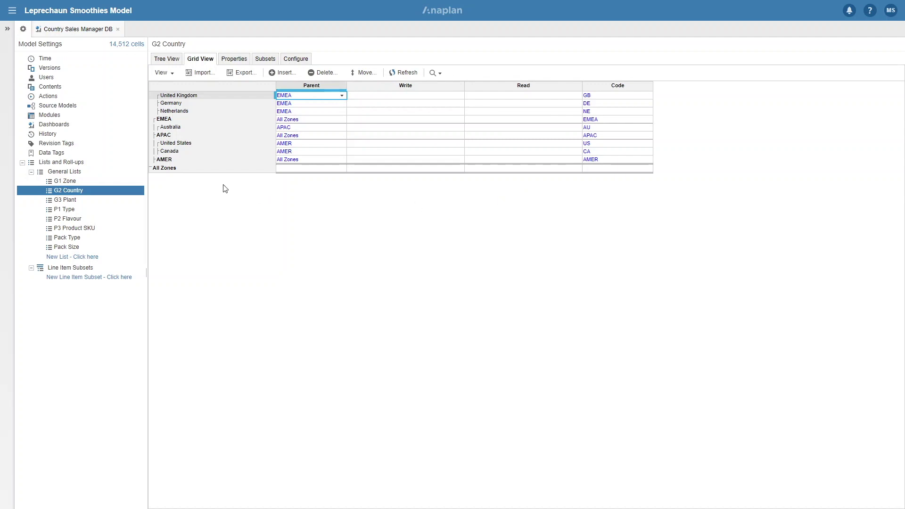
click(82, 29)
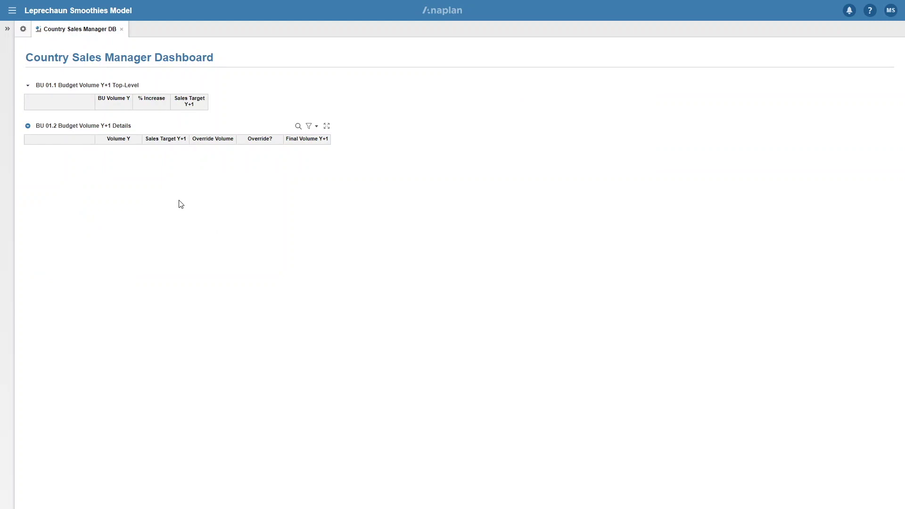
- Grant the first user in the selection list write access to United Kingdom in the G2 Country grid view
click(22, 29)
click(362, 98)
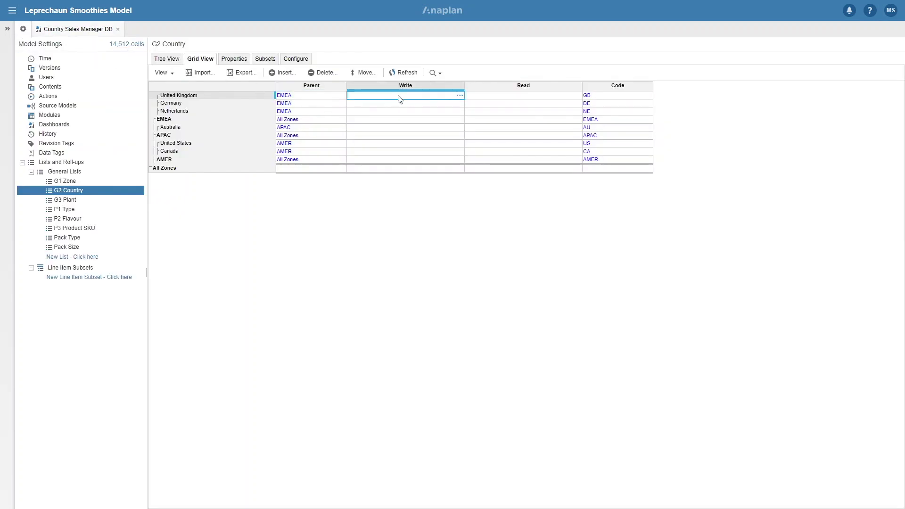
click(460, 97)
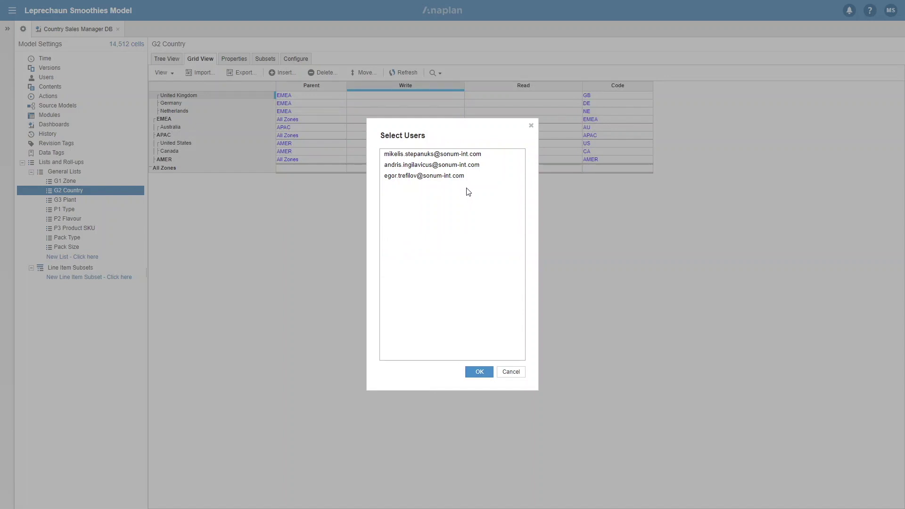
click(465, 155)
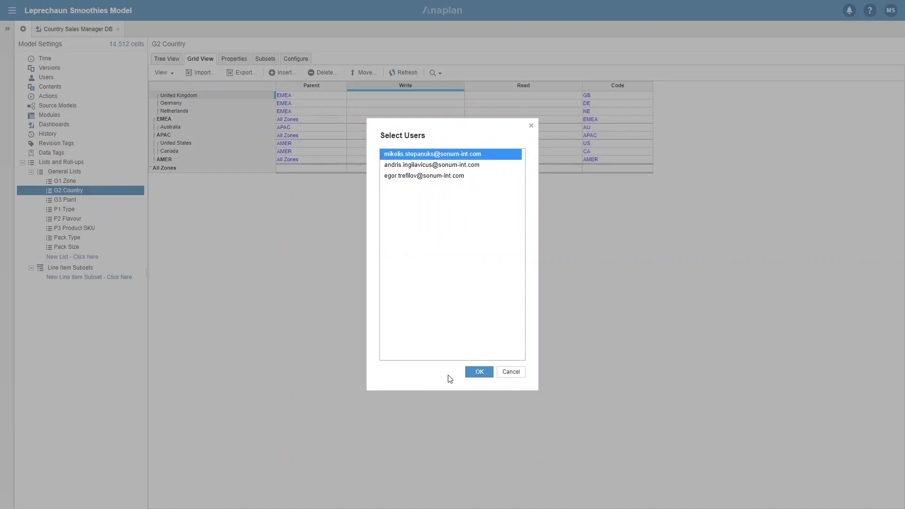
click(489, 373)
- Give the same user read access to Germany in the G2 Country list
click(576, 105)
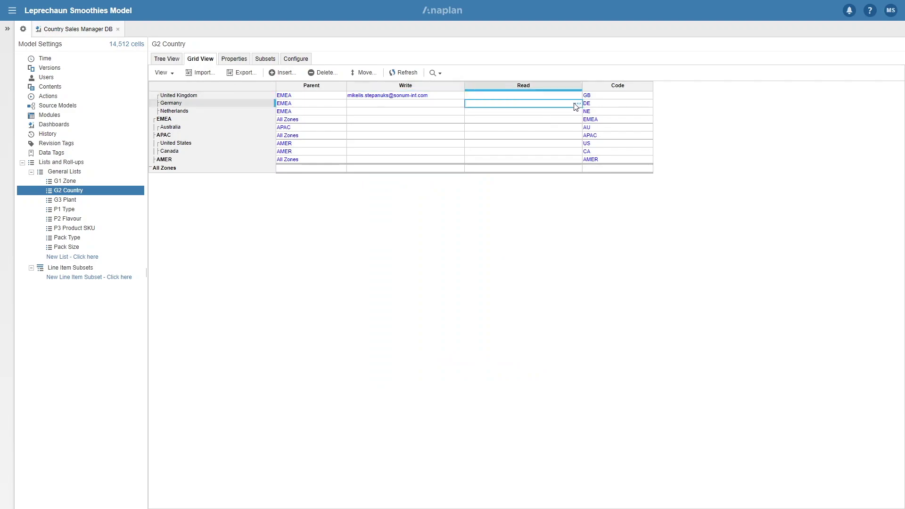
click(579, 103)
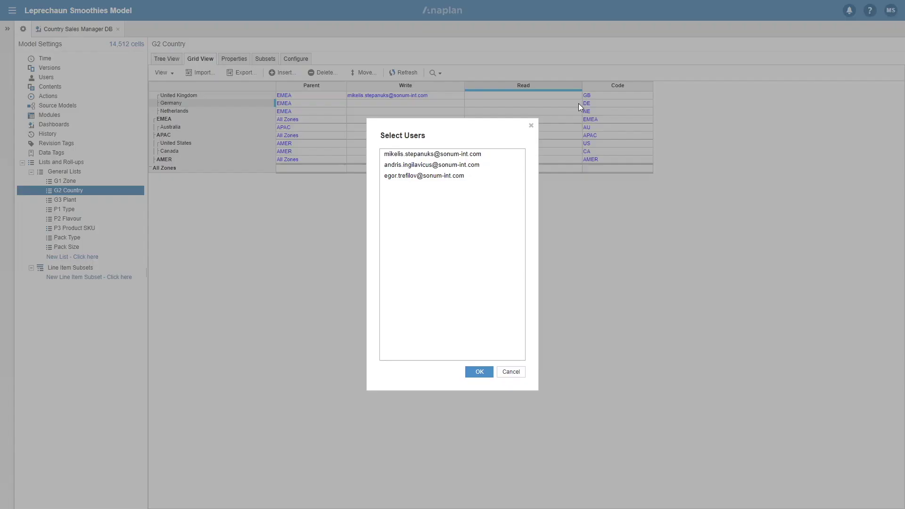
click(420, 157)
click(479, 372)
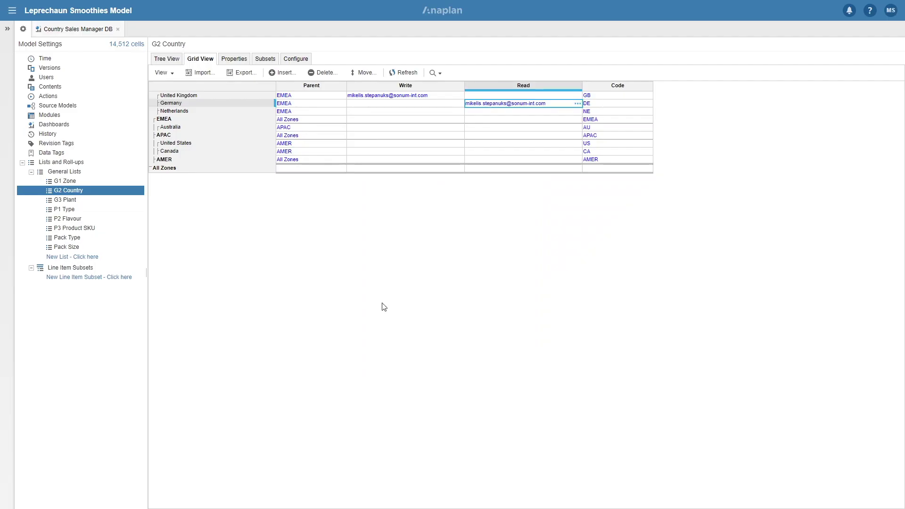
- Set the United Kingdom's % Increase to 3% in the top-level budget grid of the Country Sales Manager dashboard
click(71, 31)
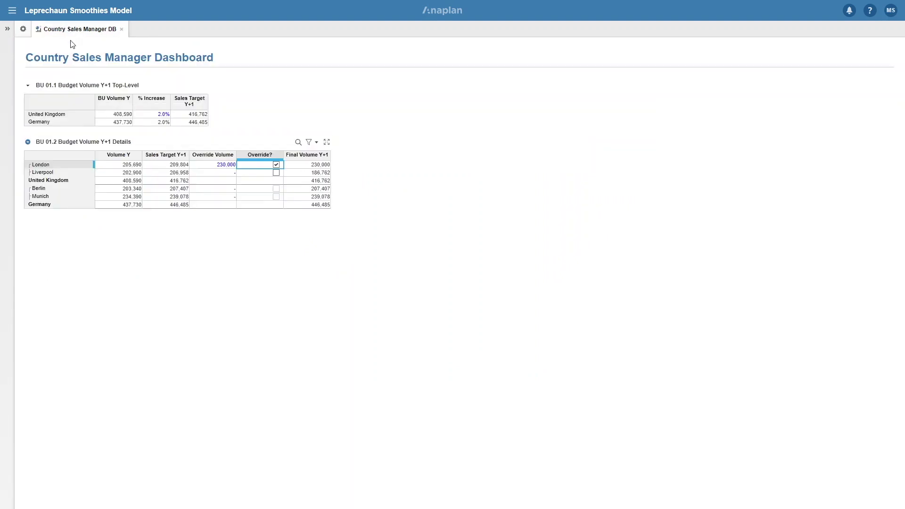
click(46, 116)
click(162, 115)
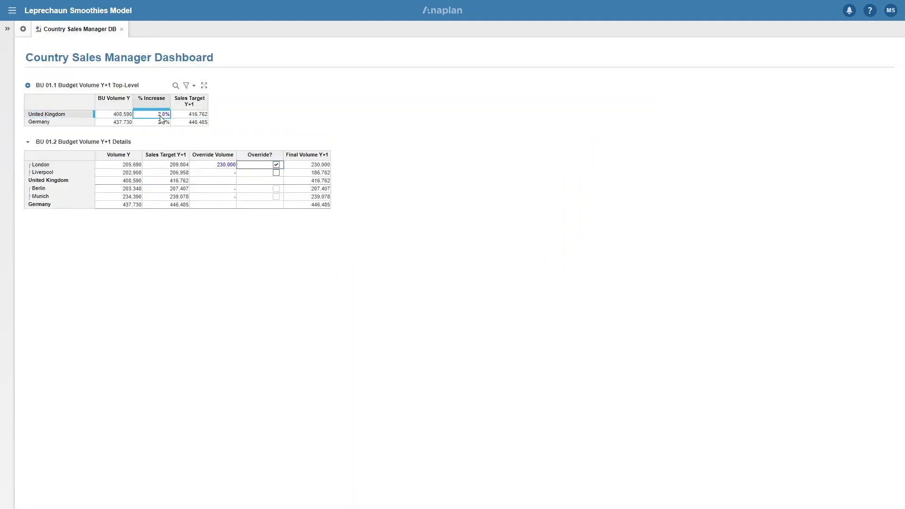
double_click(159, 114)
text(3)
key(Return)
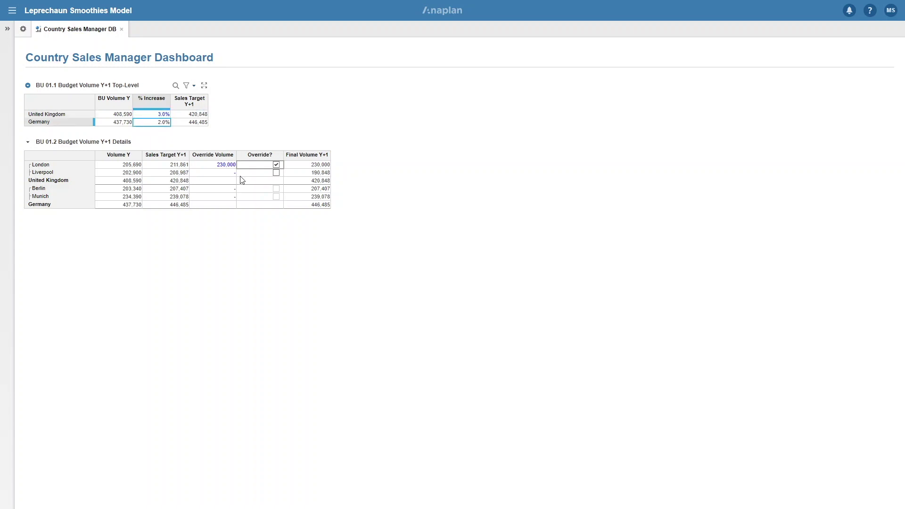
- Give the same user read access to EMEA in the G2 Country list and check the Country Sales Manager dashboard
click(25, 29)
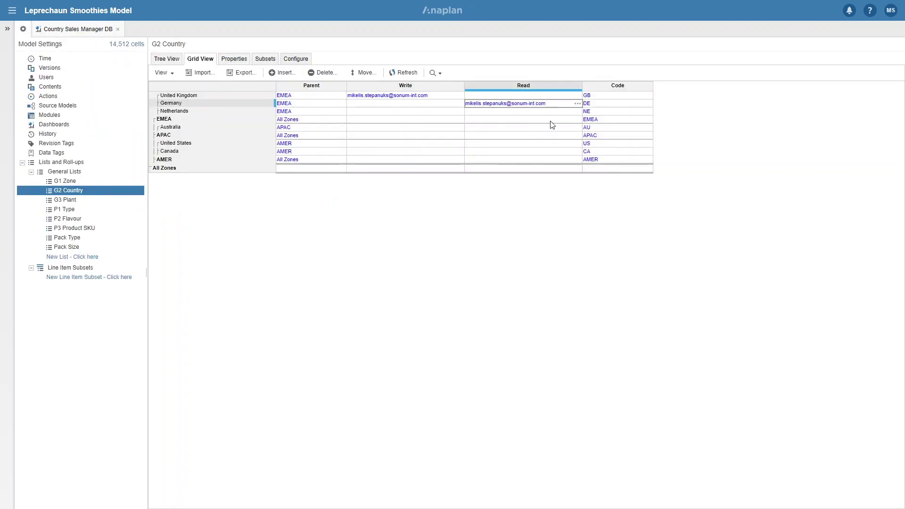
click(566, 119)
click(578, 119)
click(436, 154)
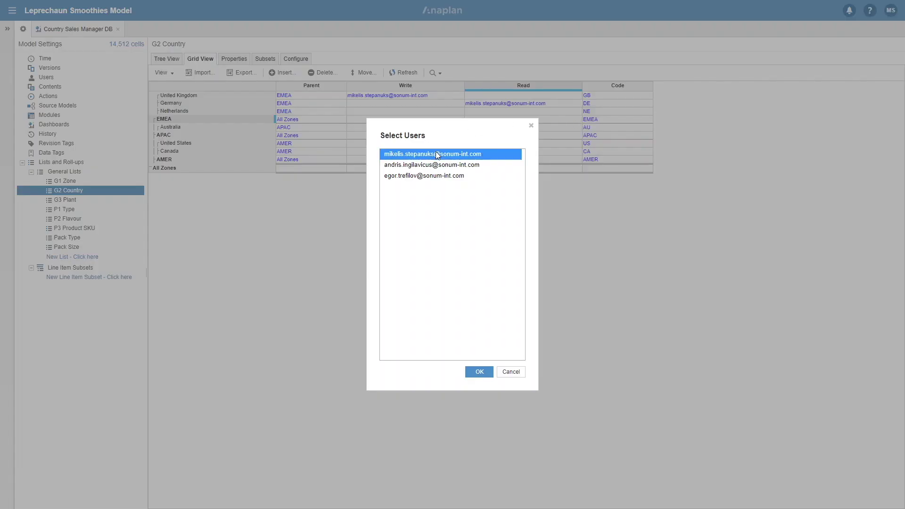
click(477, 371)
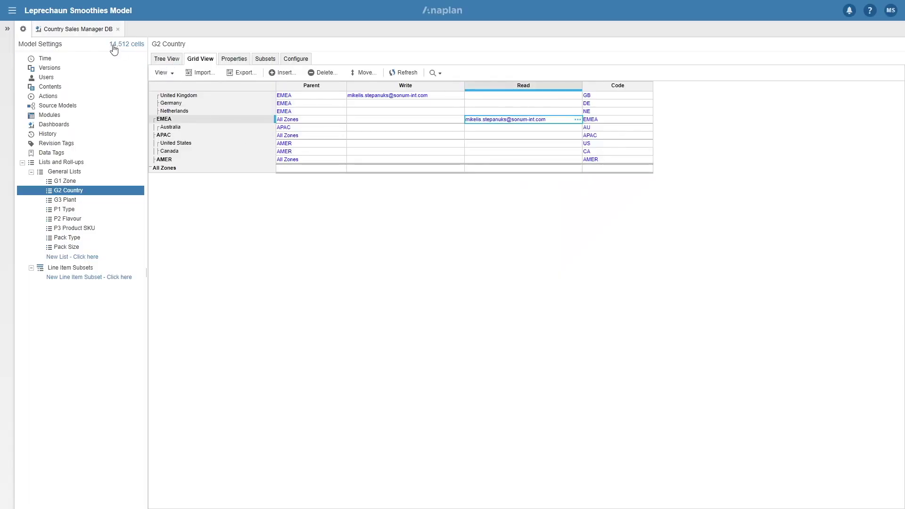
click(81, 30)
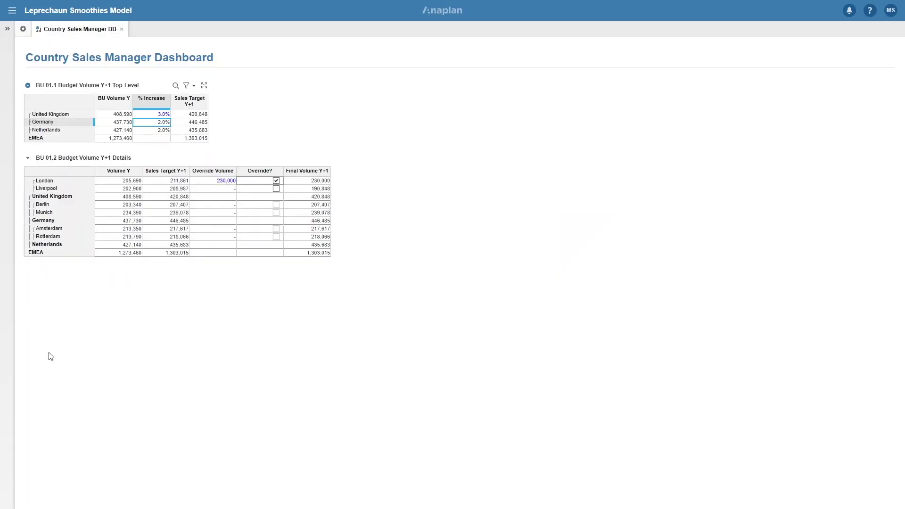
- Give the same user read access to All Zones in the G2 Country list and review the Country Sales Manager dashboard
click(23, 29)
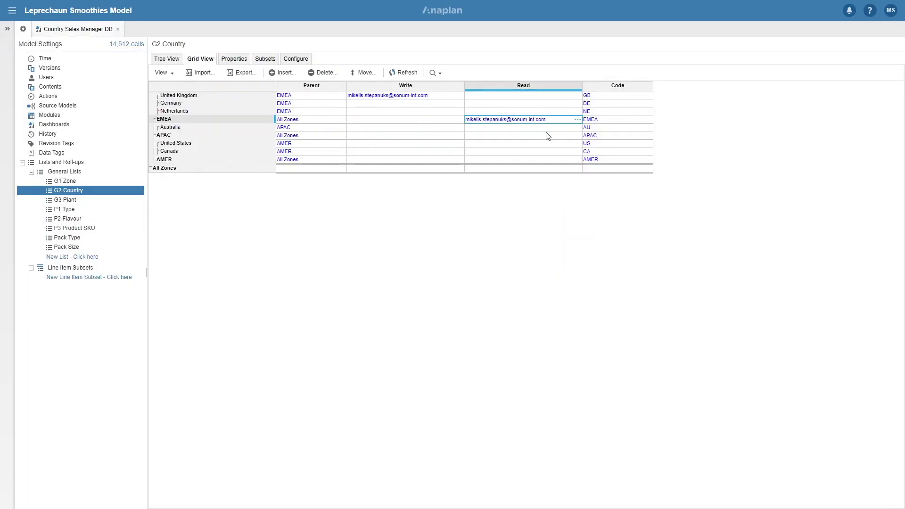
click(574, 168)
click(578, 169)
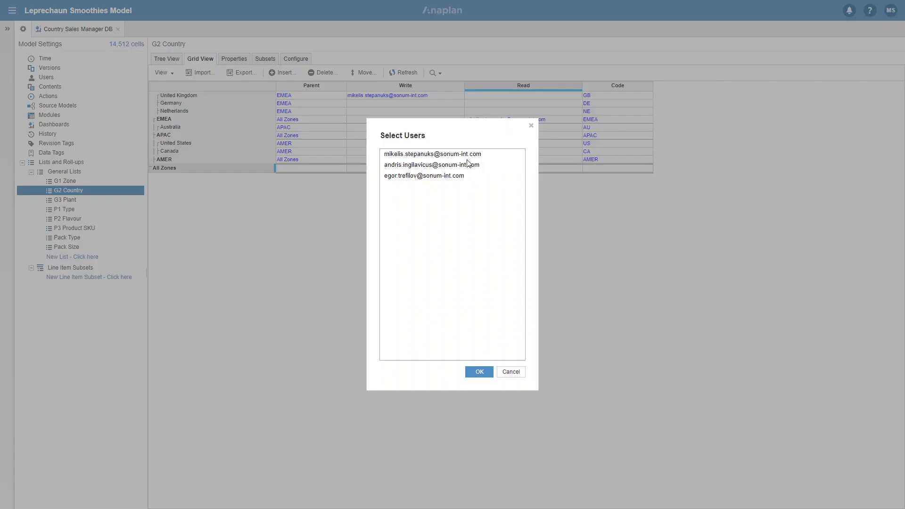
click(440, 155)
click(477, 375)
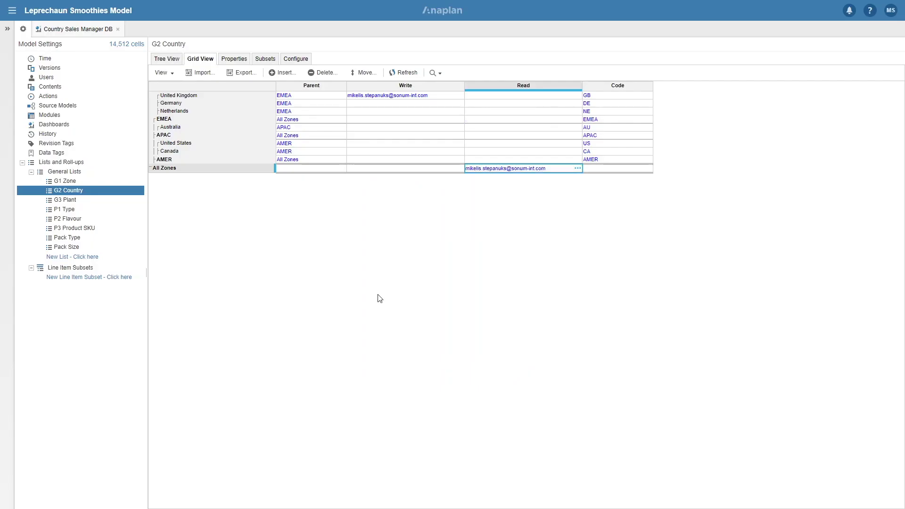
click(97, 30)
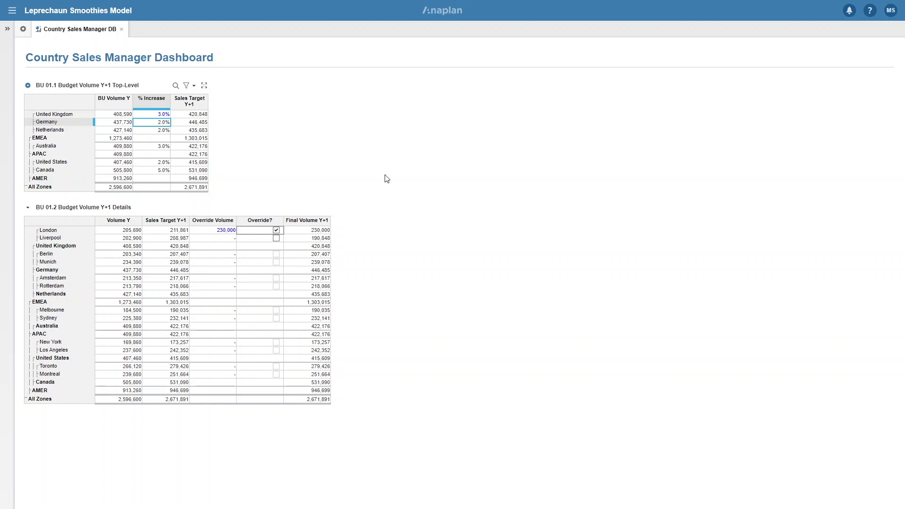
- In the model's Users settings, grant the last Full Access user in the list G1 Zone read access to All Zones
click(22, 29)
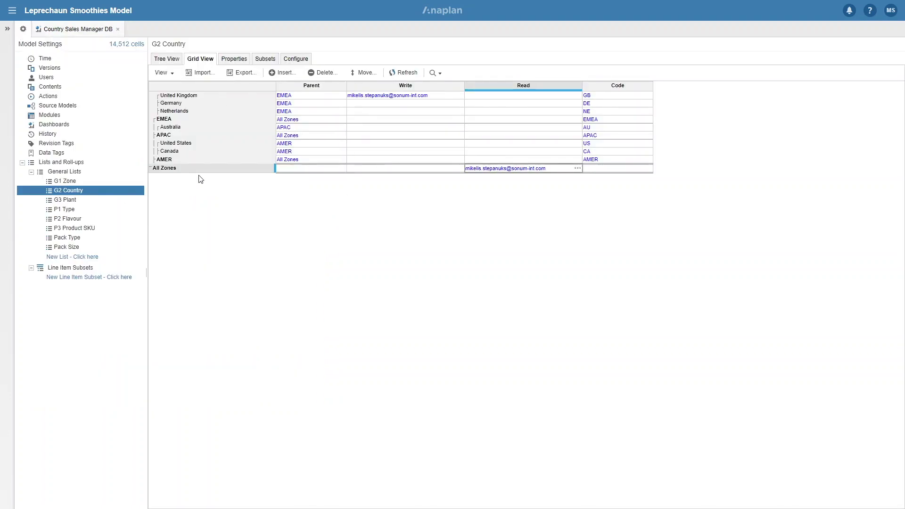
click(44, 78)
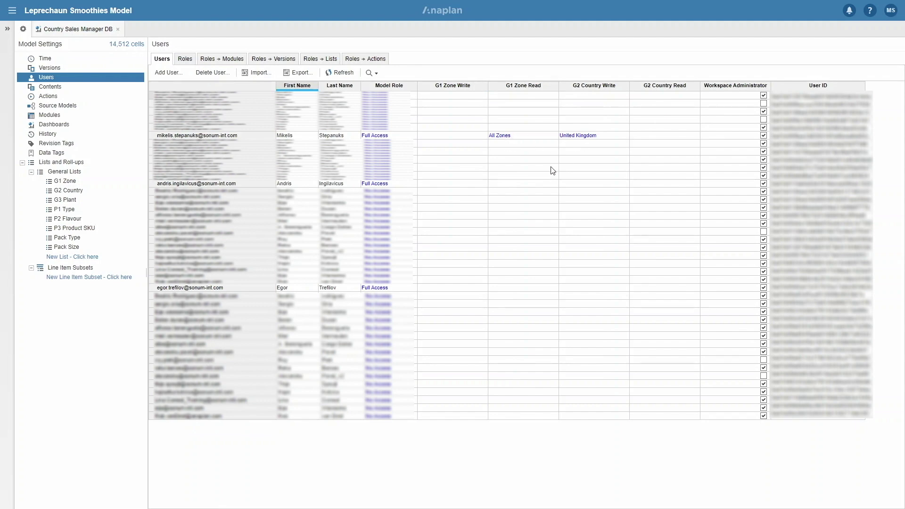
click(254, 289)
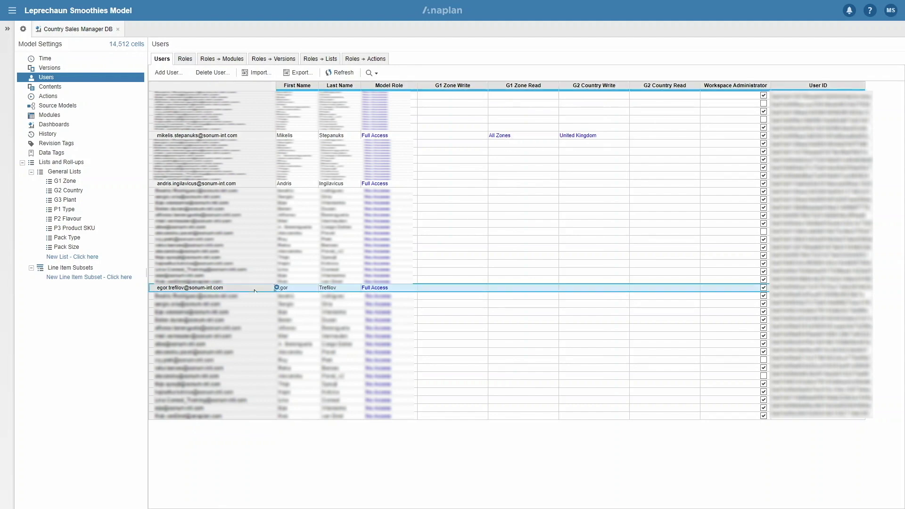
click(550, 290)
double_click(553, 291)
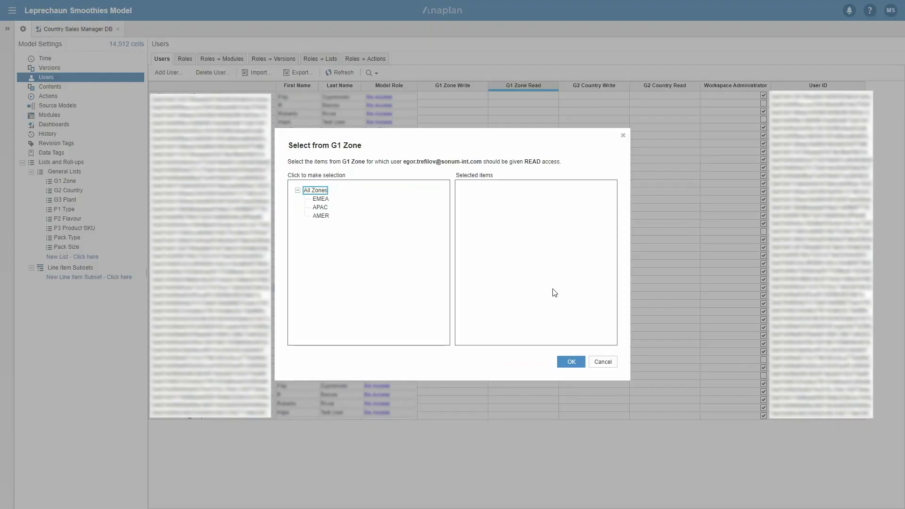
click(316, 191)
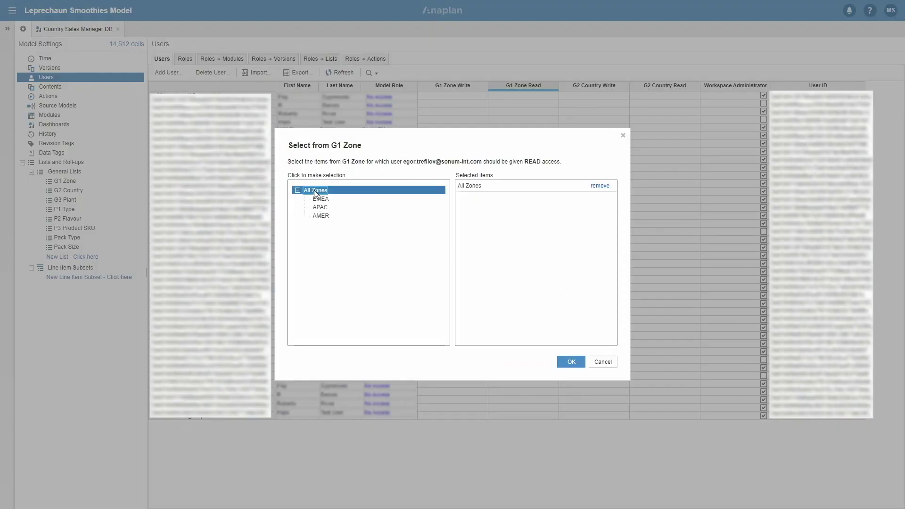
click(572, 361)
- Grant the last Full Access user in the list write access to Australia in the G2 Country list
click(604, 291)
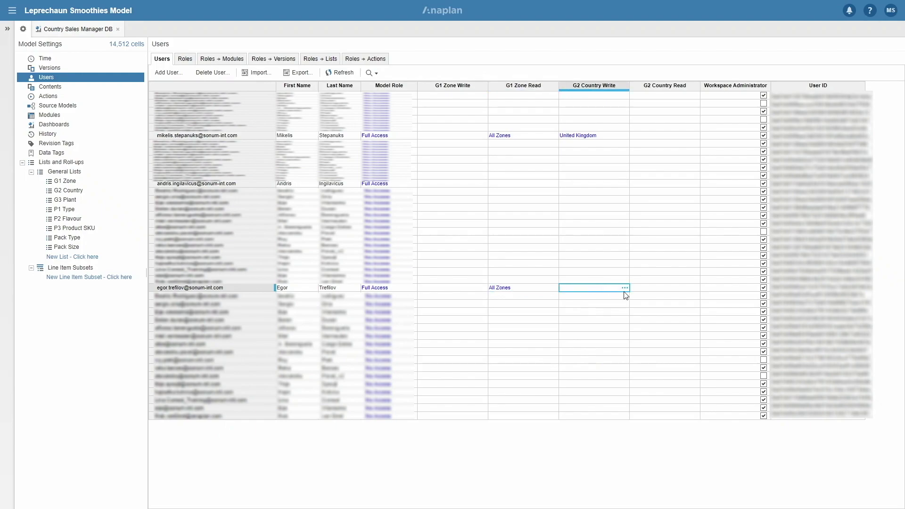
click(625, 288)
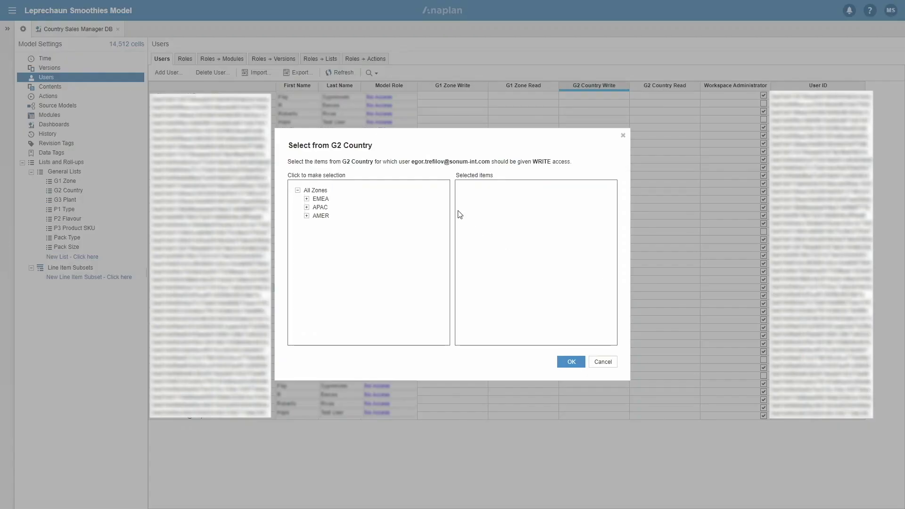
click(306, 207)
click(322, 215)
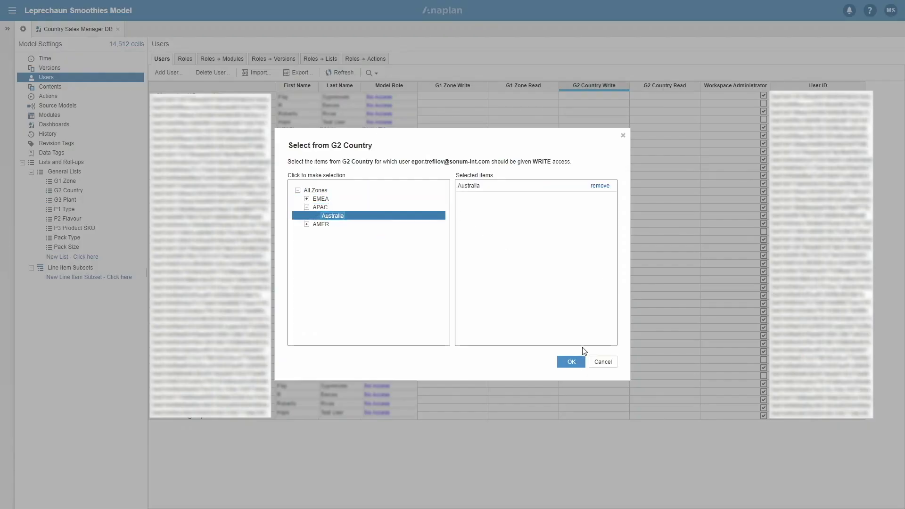
click(581, 361)
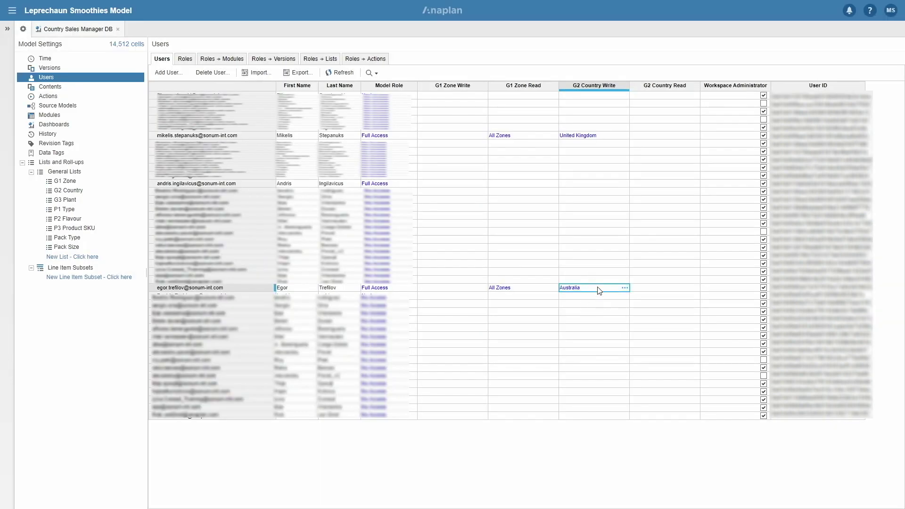
- Copy that user's G1 Zone read access and G2 Country write access to the middle Full Access user
drag(598, 289, 513, 284)
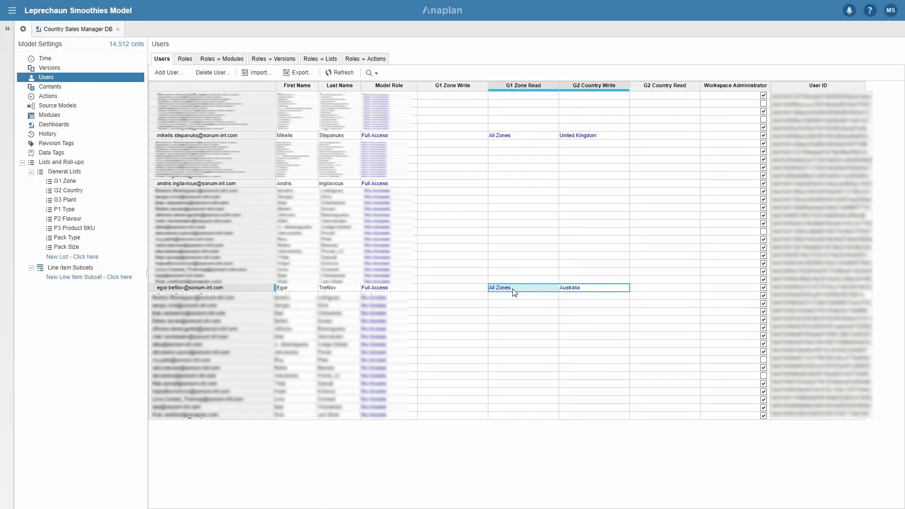
key(ctrl+c)
click(205, 182)
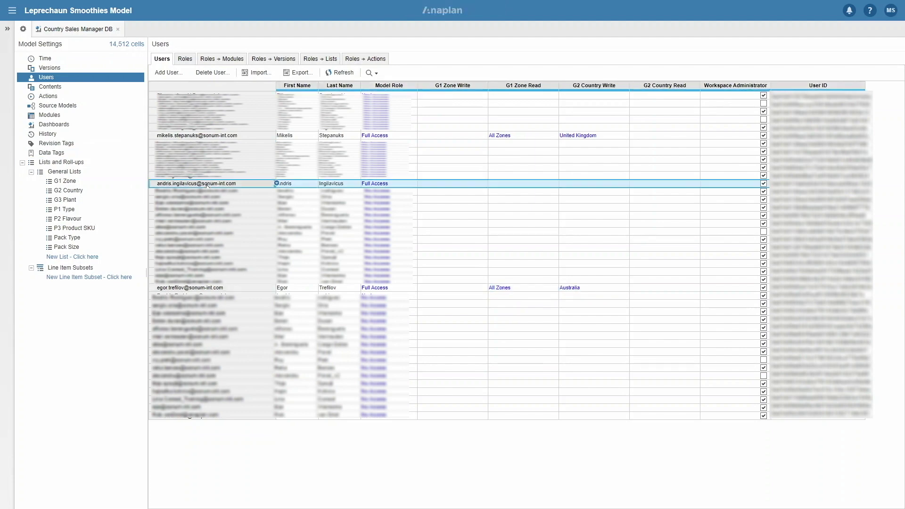
click(517, 185)
key(ctrl+v)
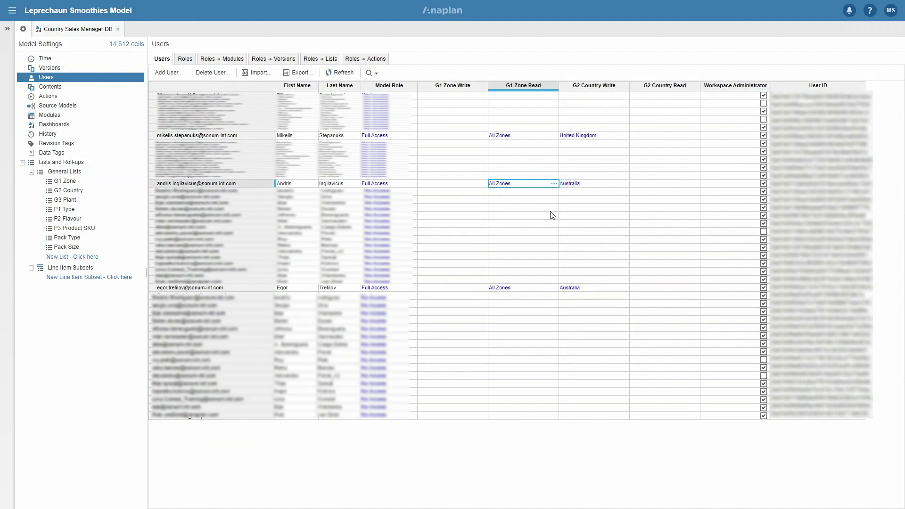
- Remove All Zones from the G1 Zone read access of the user with United Kingdom write access
click(551, 136)
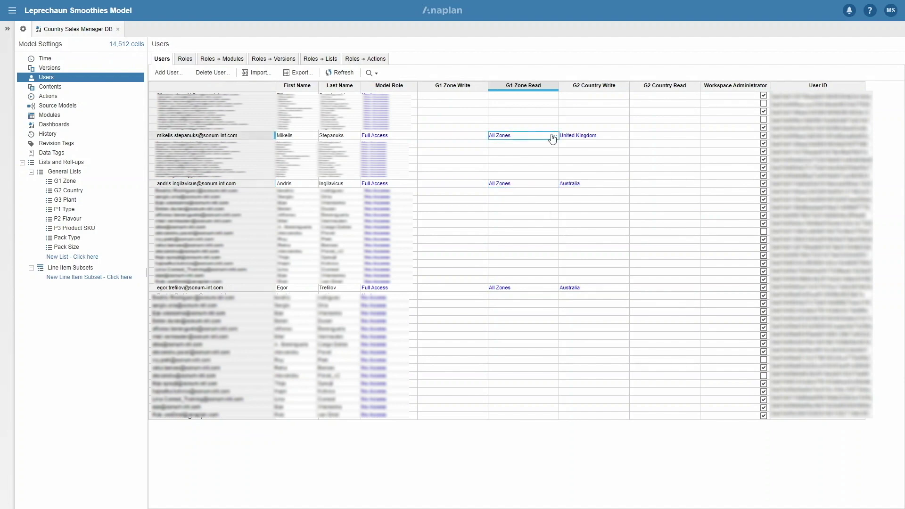
click(554, 136)
click(594, 187)
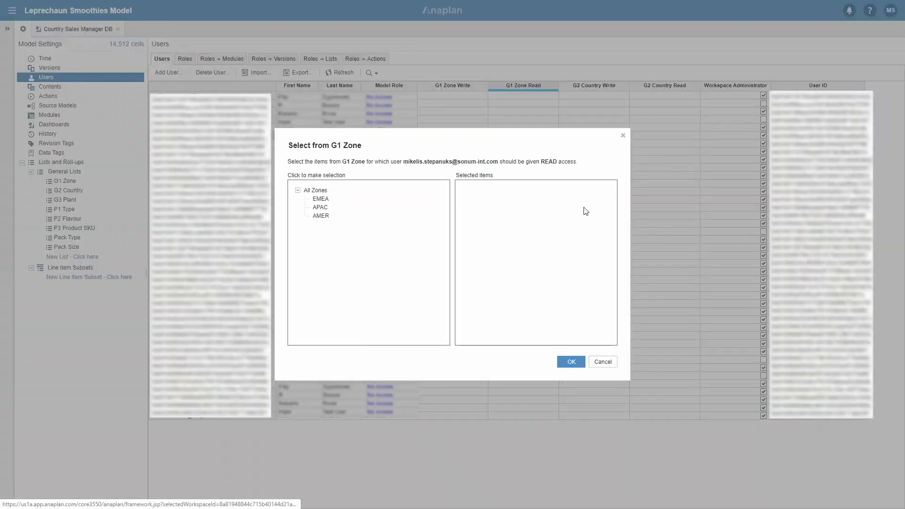
click(572, 363)
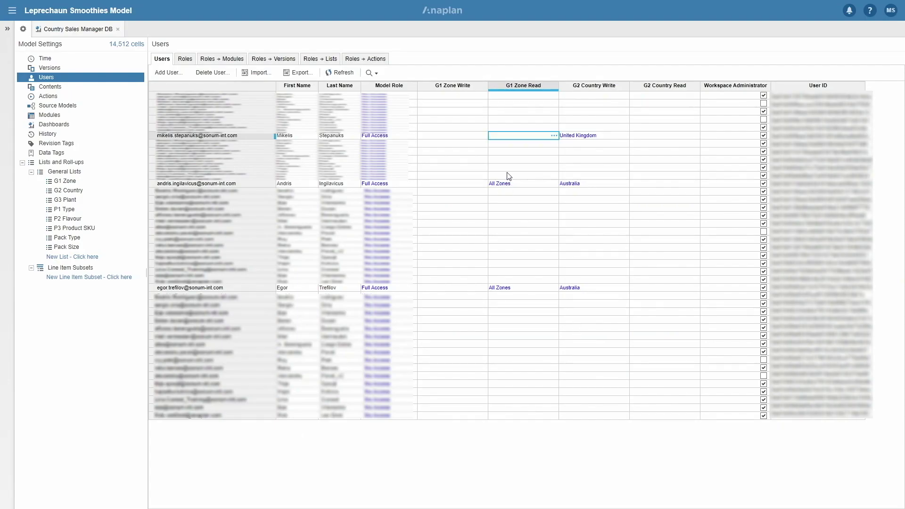
- Open the BU 03 Final Country Budget module and set its Country line item to Canada
click(40, 114)
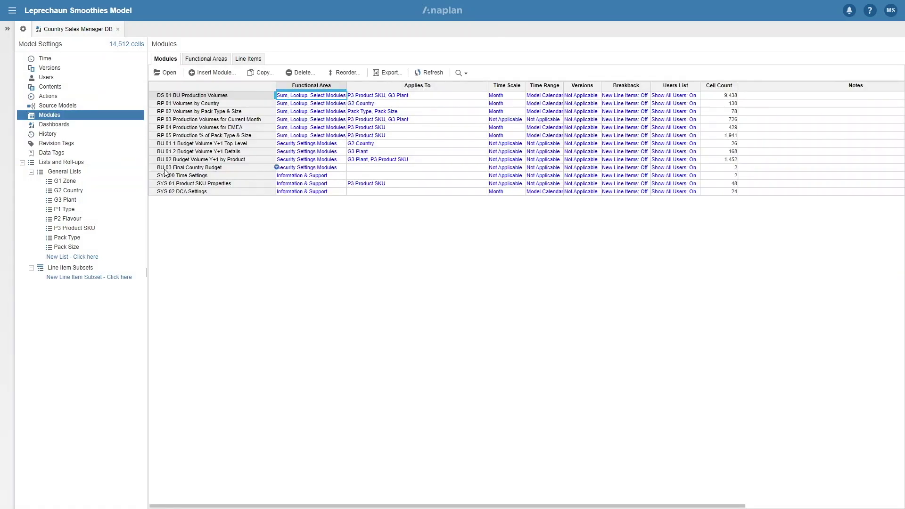
click(165, 170)
click(168, 74)
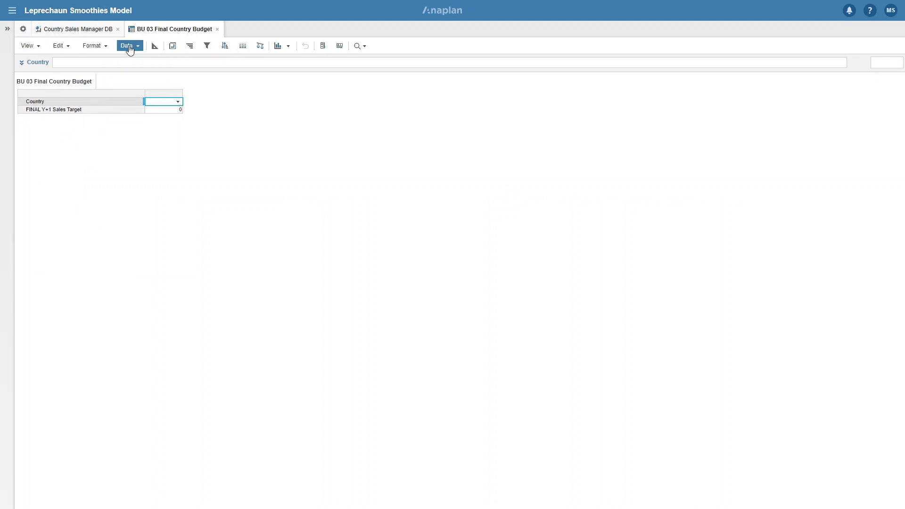
click(179, 103)
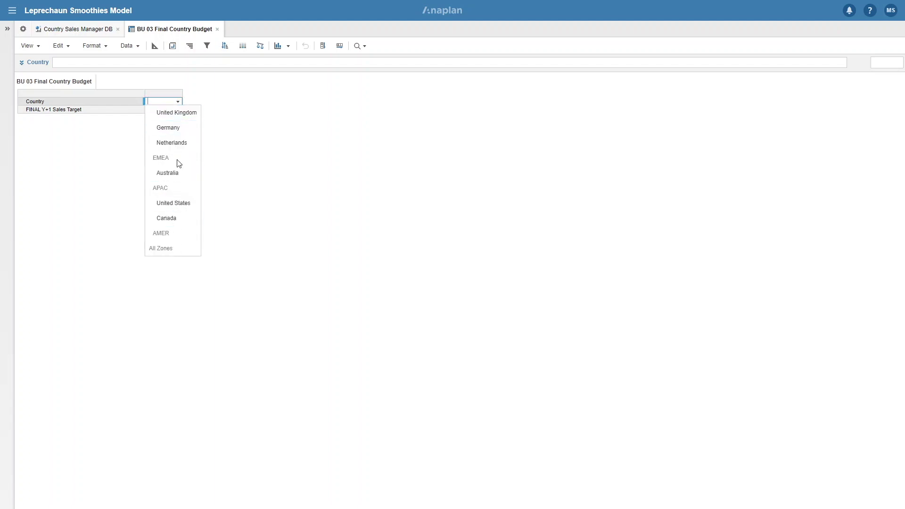
click(167, 218)
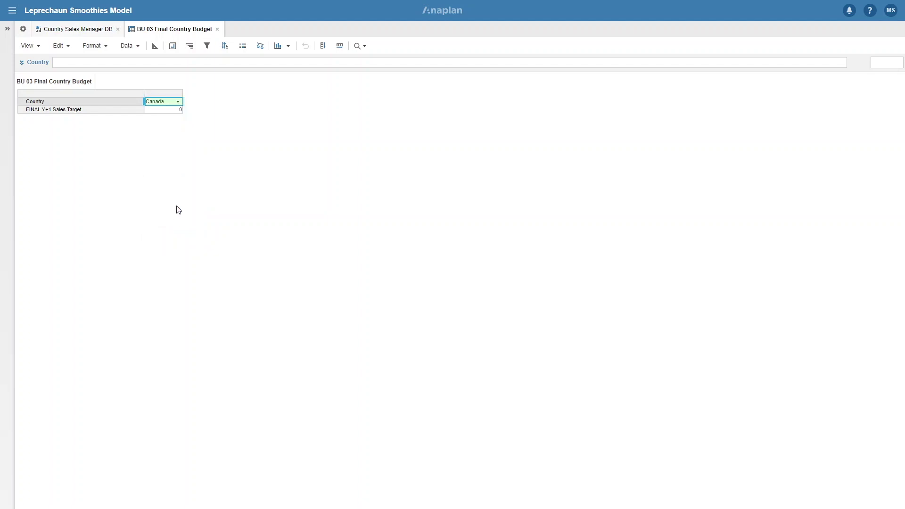
- Turn on the Selective Access filter in the G2 Country list format of the Country line item
click(155, 46)
click(432, 113)
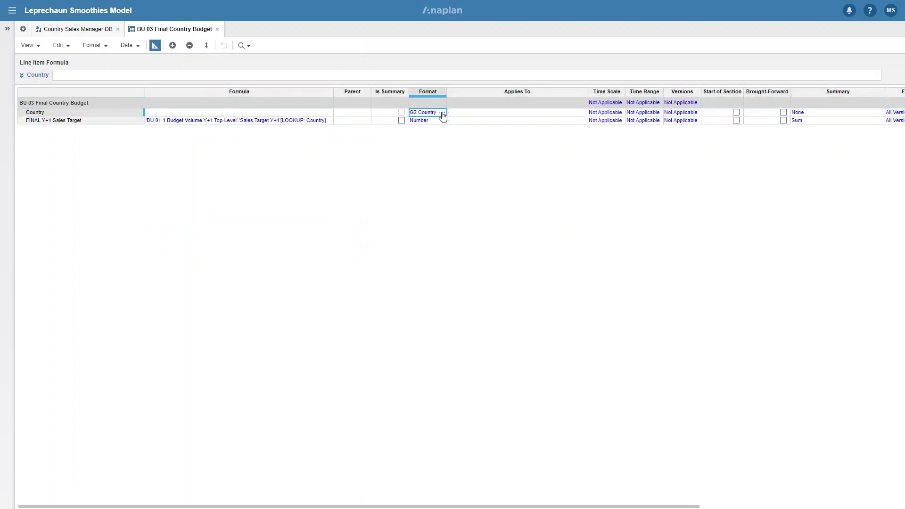
click(443, 113)
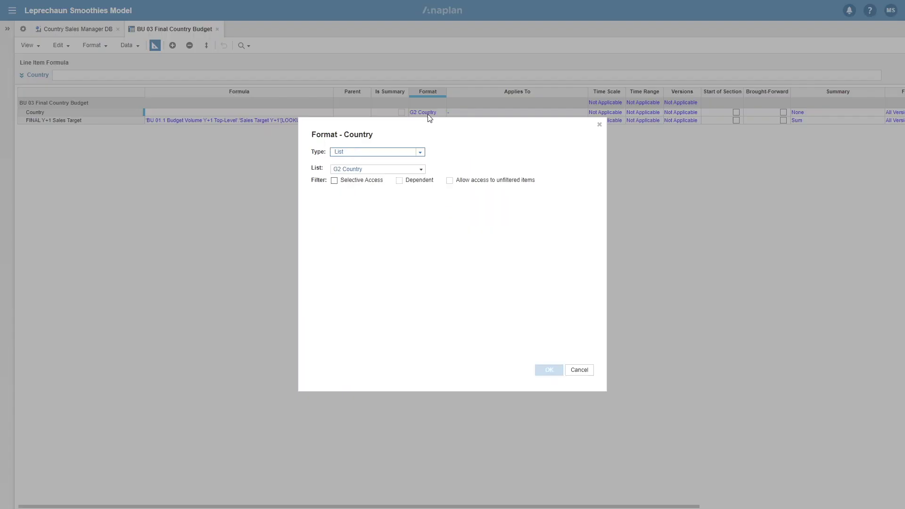
click(334, 181)
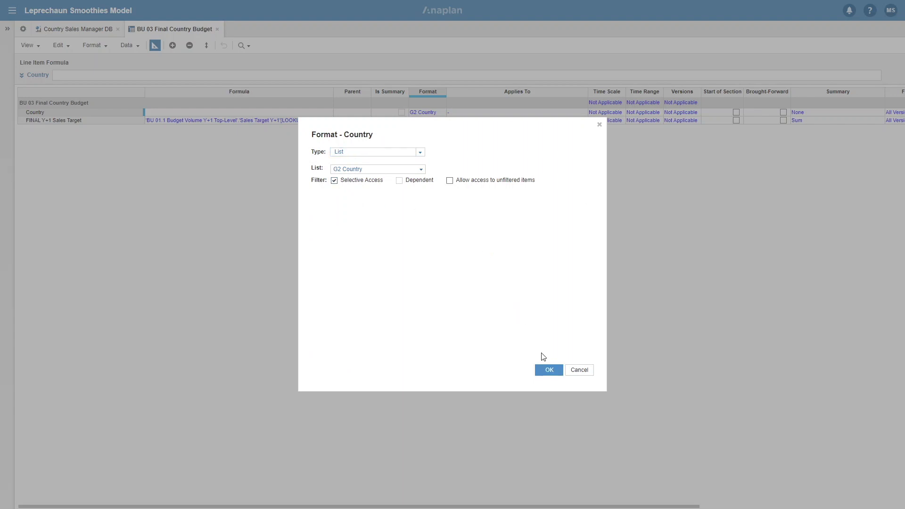
click(549, 371)
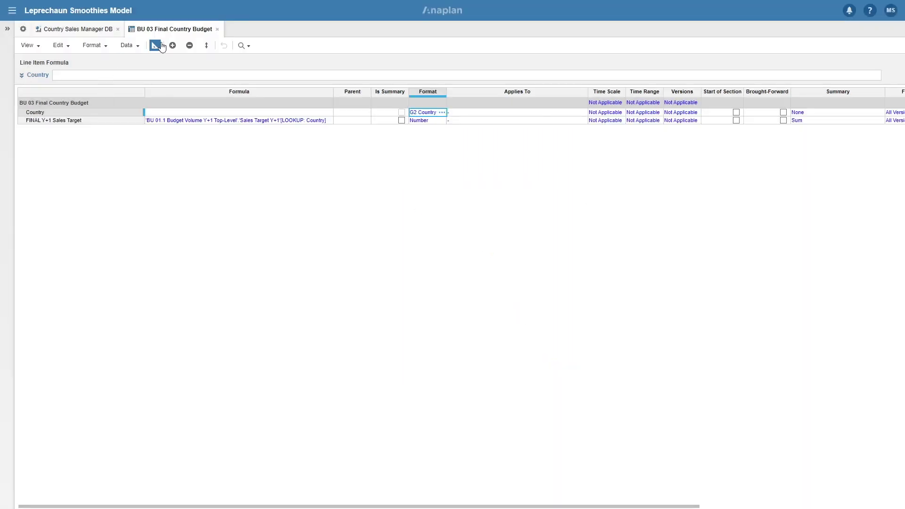
- Return to the BU 03 Final Country Budget grid and set Country to United Kingdom
click(160, 46)
click(169, 109)
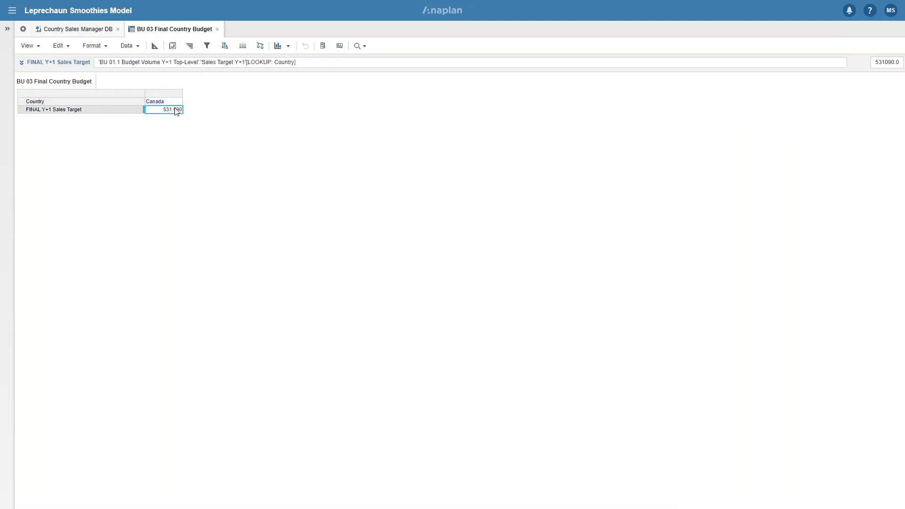
click(178, 103)
click(178, 103)
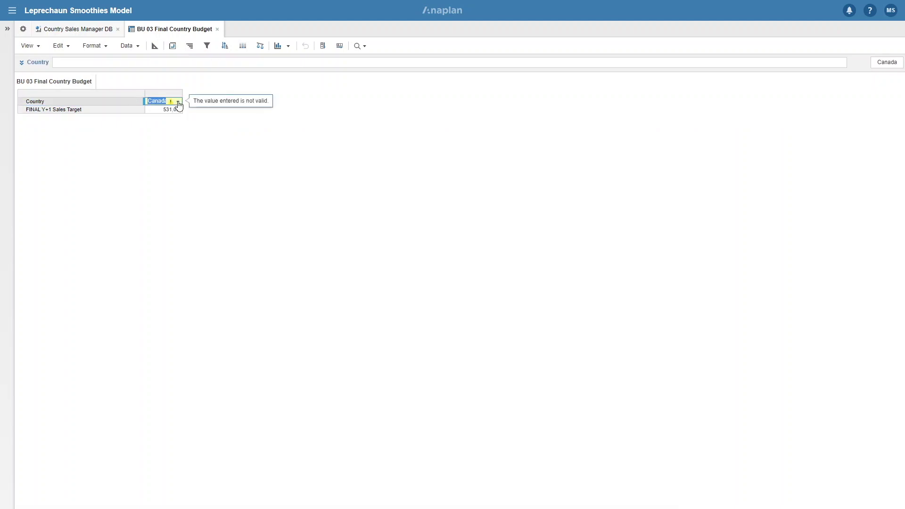
click(179, 103)
click(180, 113)
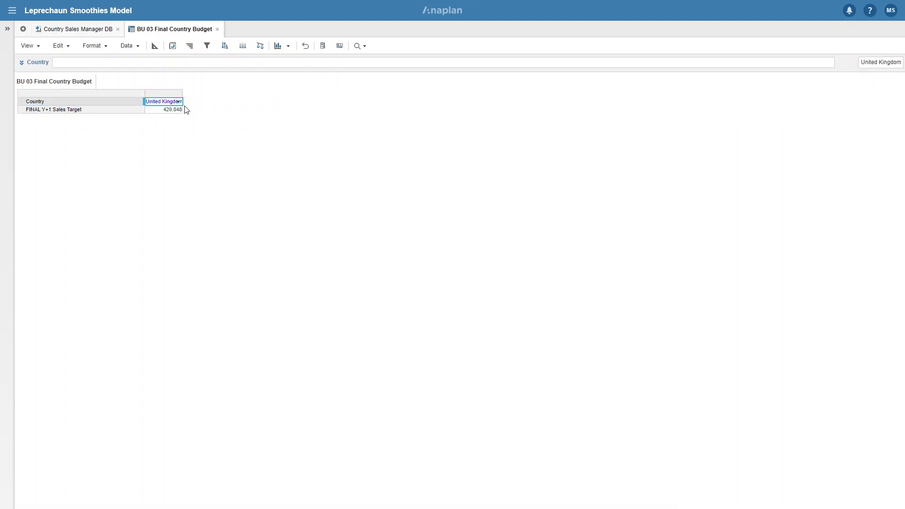
- In the model's Users settings, grant the user with United Kingdom write access read access to EMEA in G1 Zone
click(23, 29)
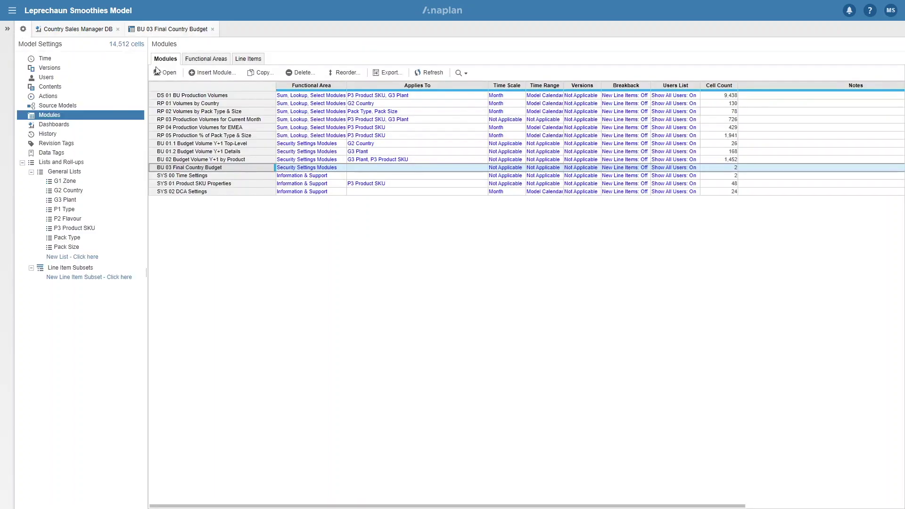
click(45, 77)
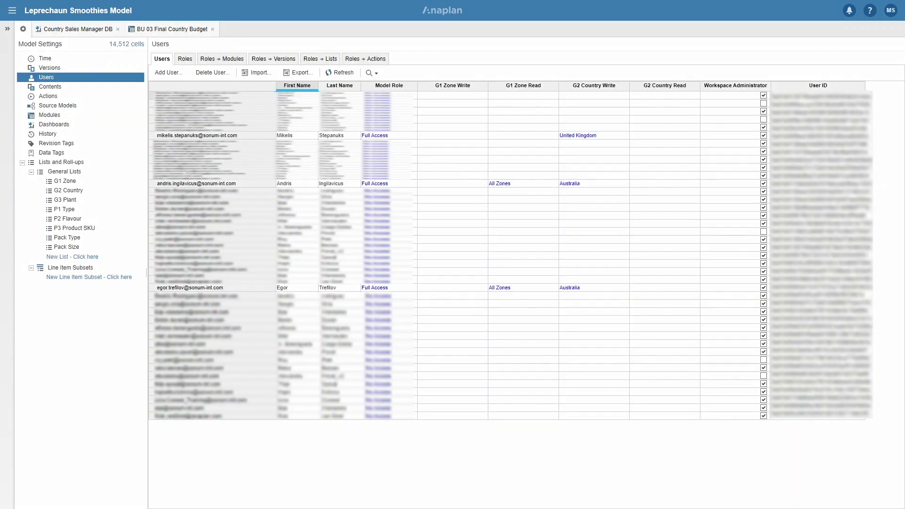
click(539, 137)
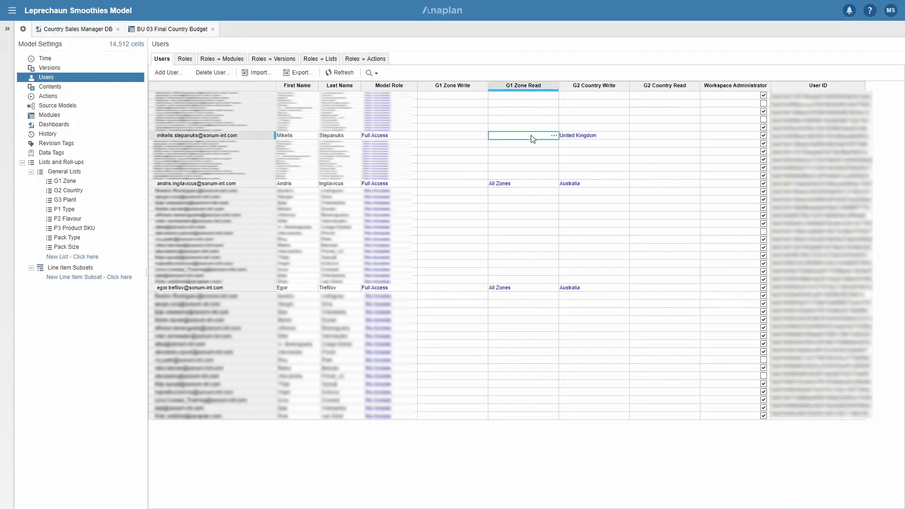
click(553, 137)
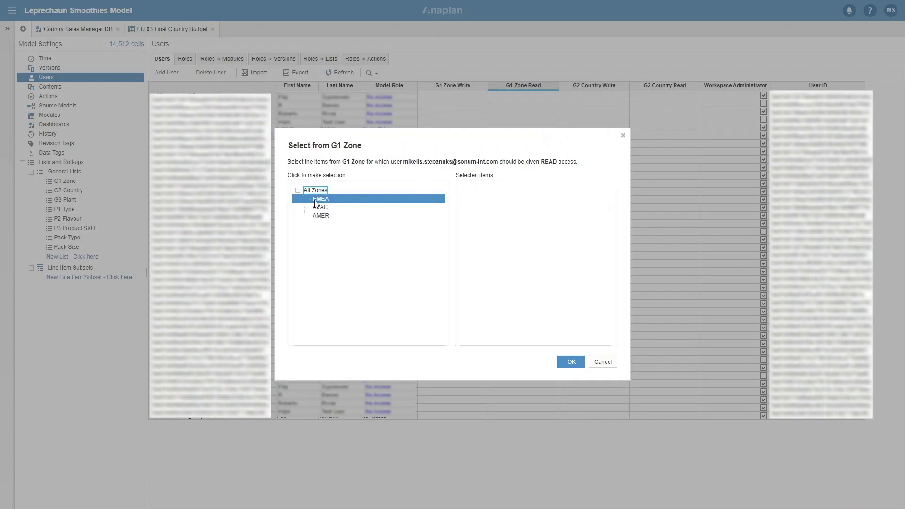
click(321, 198)
click(571, 362)
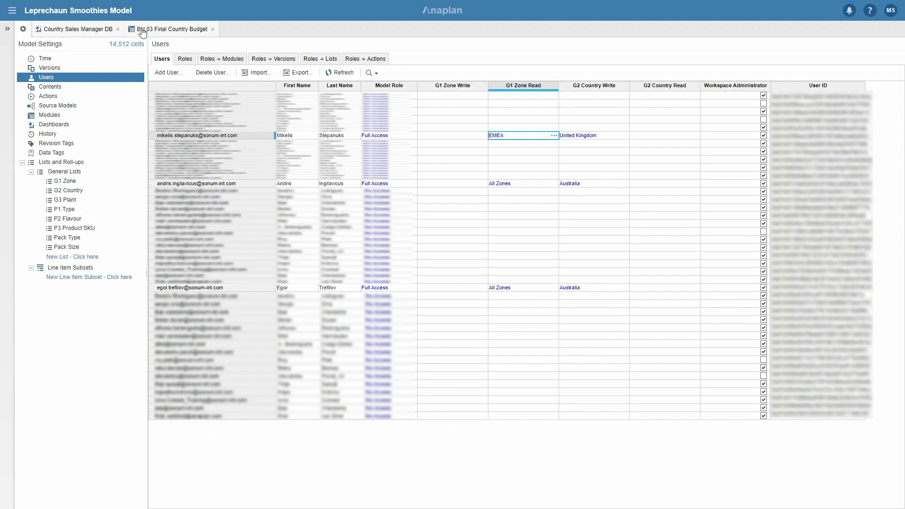
- Check the available Country choices in BU 03 Final Country Budget, keeping United Kingdom selected
click(143, 31)
click(179, 104)
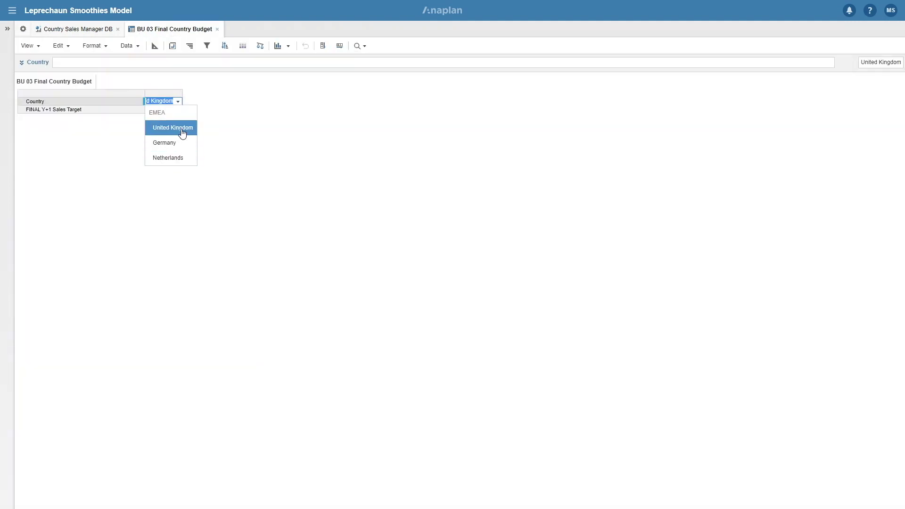
click(182, 134)
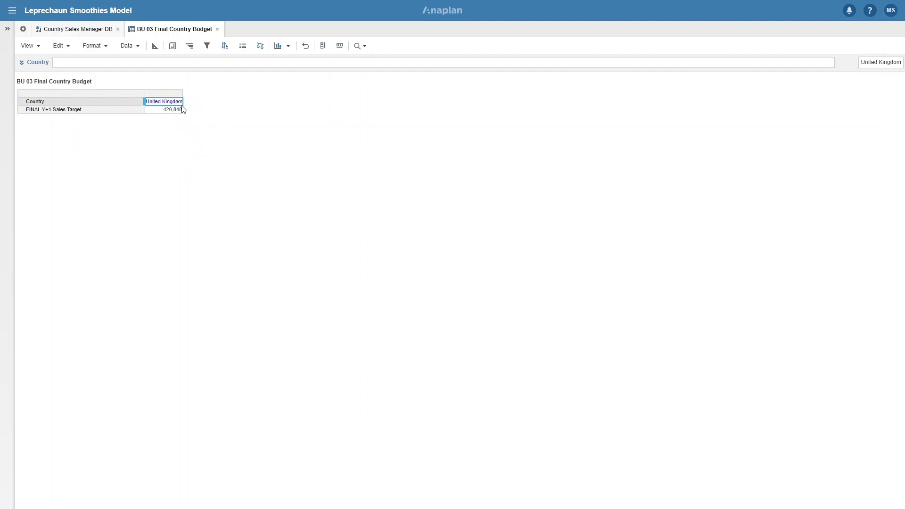
- Pivot the Country Sales Manager dashboard's BU 01.1 grid to place G2 Country in Pages, and review the country choices in its page selector
click(70, 29)
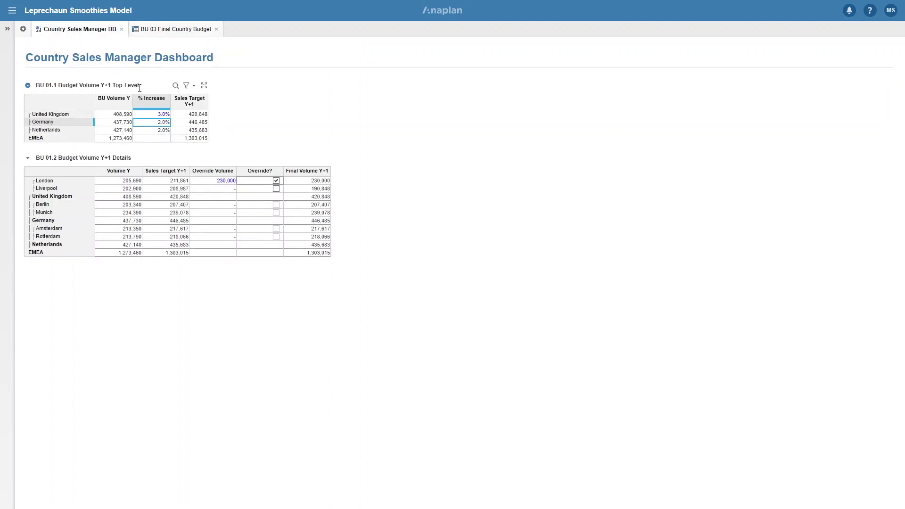
click(28, 85)
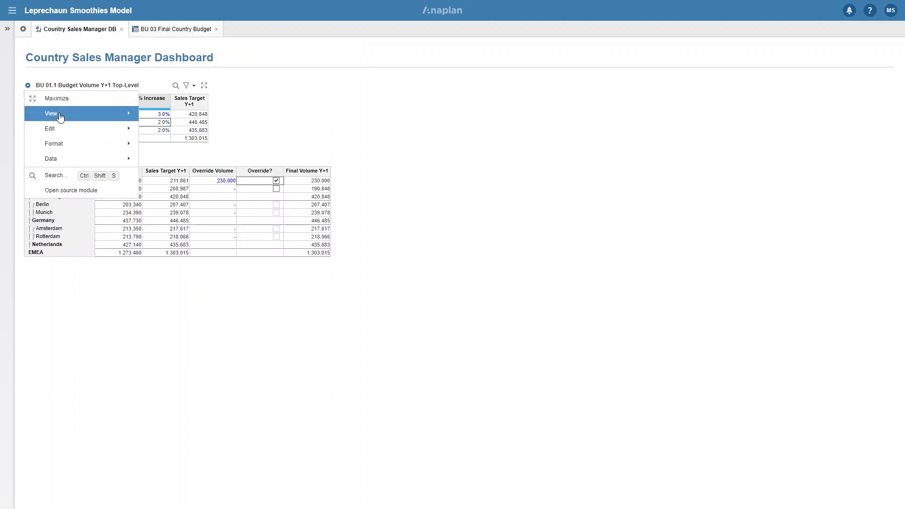
mouse_move(61, 116)
click(144, 118)
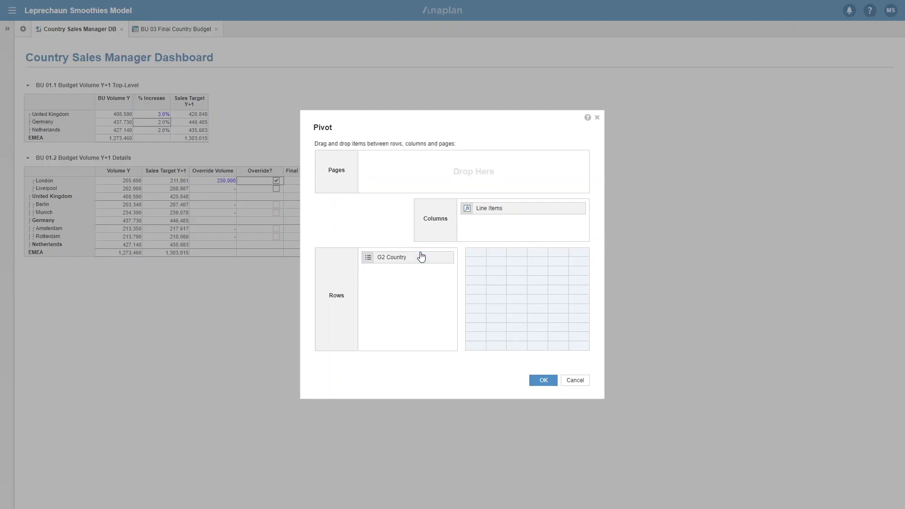
drag(402, 257, 414, 176)
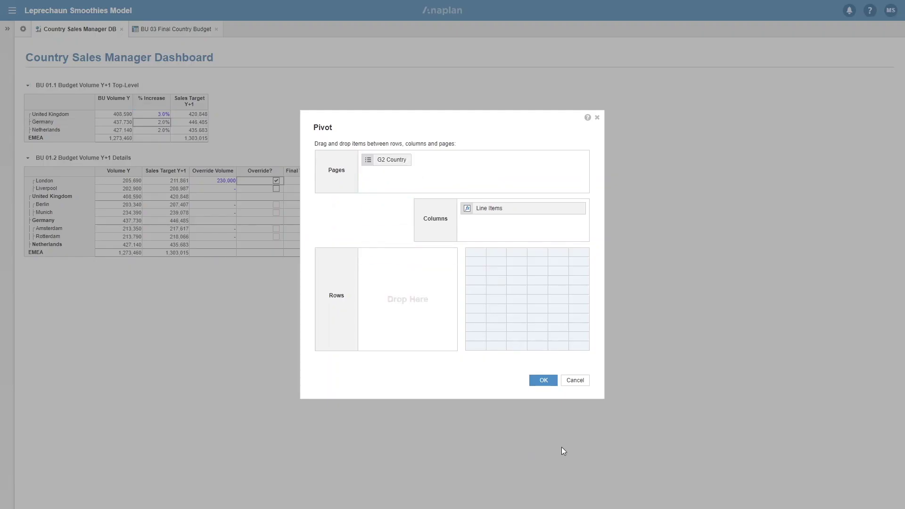
click(542, 381)
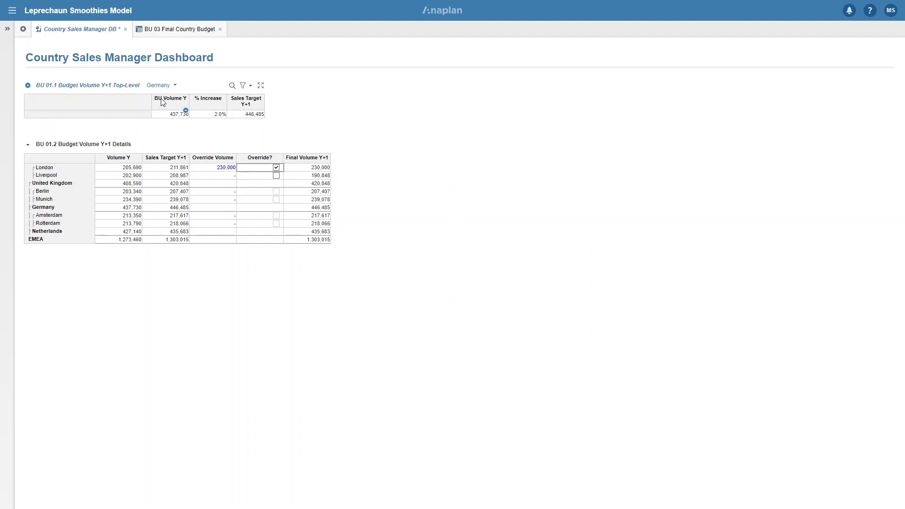
click(177, 86)
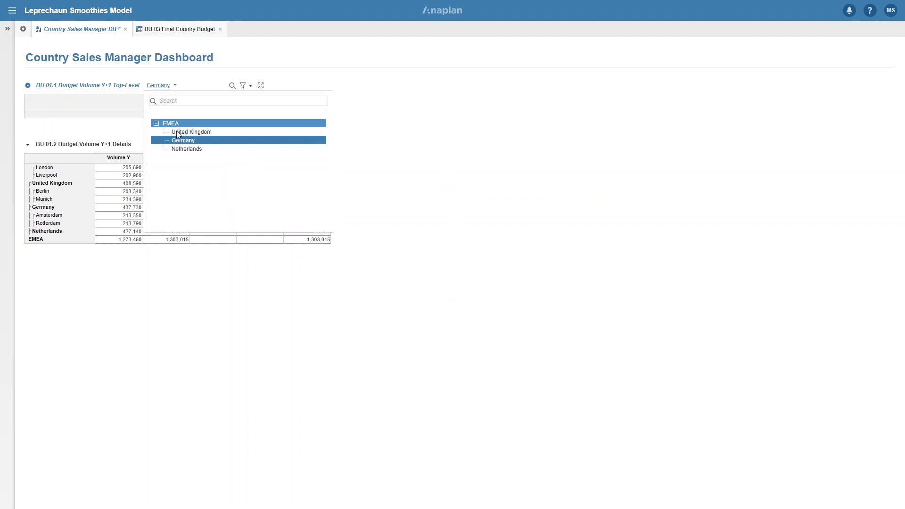
click(472, 201)
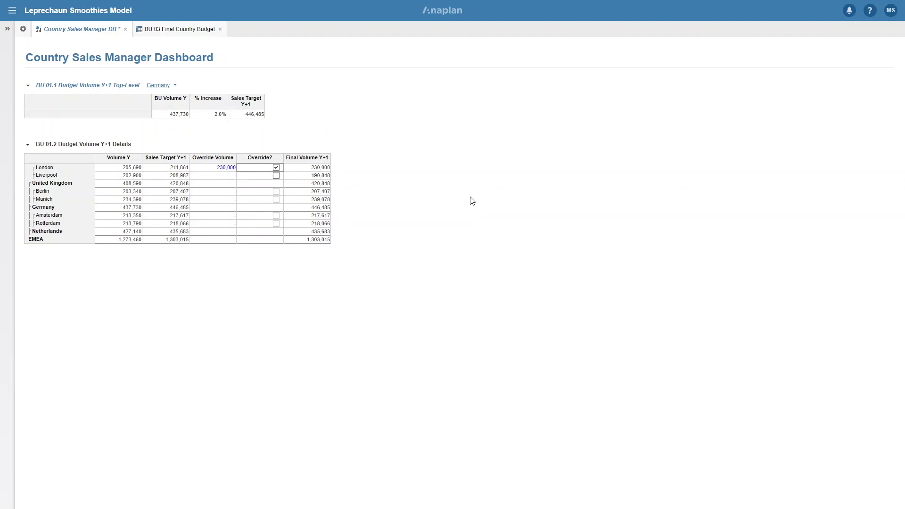